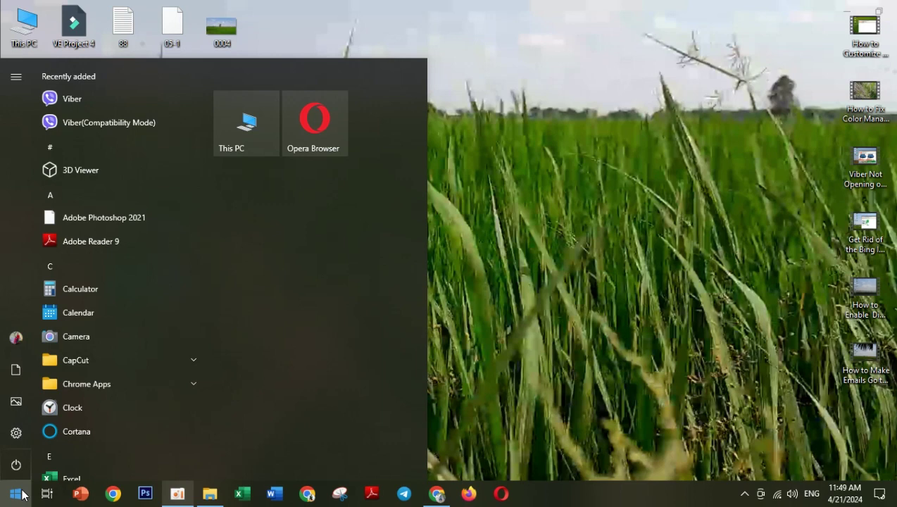
Search for wsreset and run the command to reset the Microsoft Store cache, closing the Store window once it opens.
left_click(16, 495)
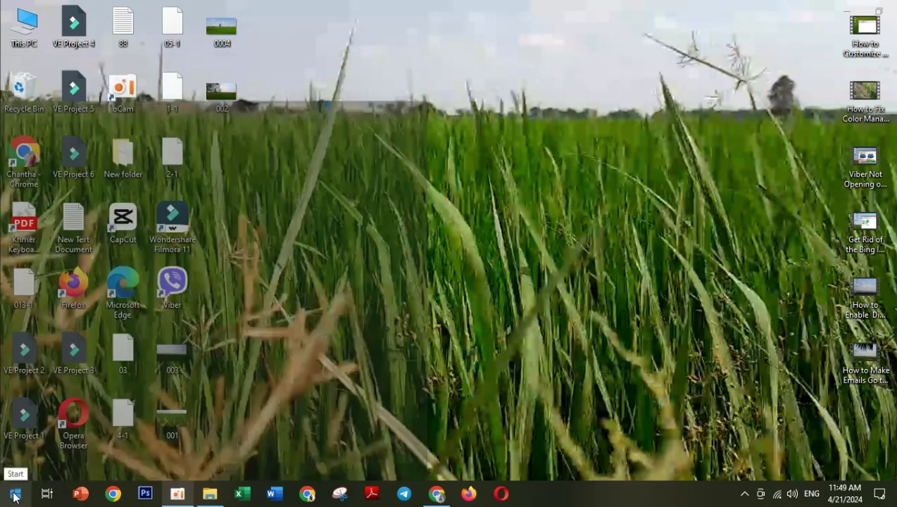
left_click(15, 495)
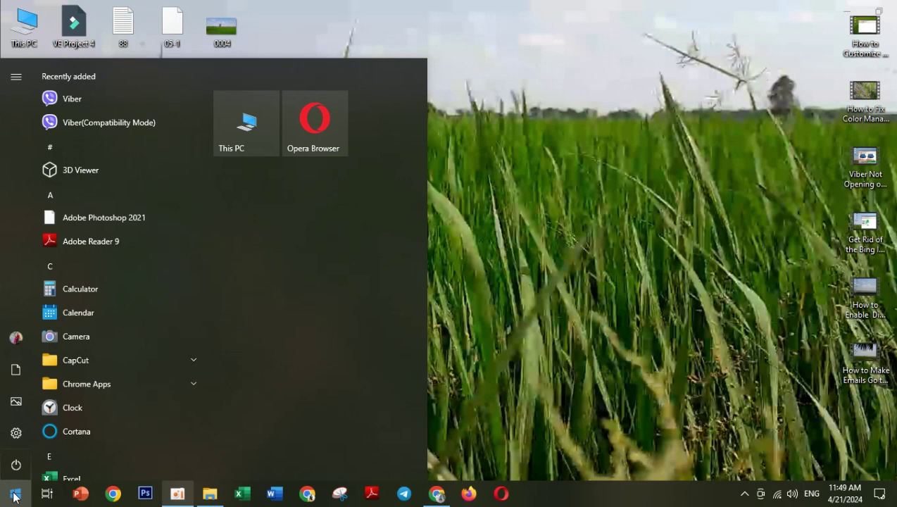
type("wse")
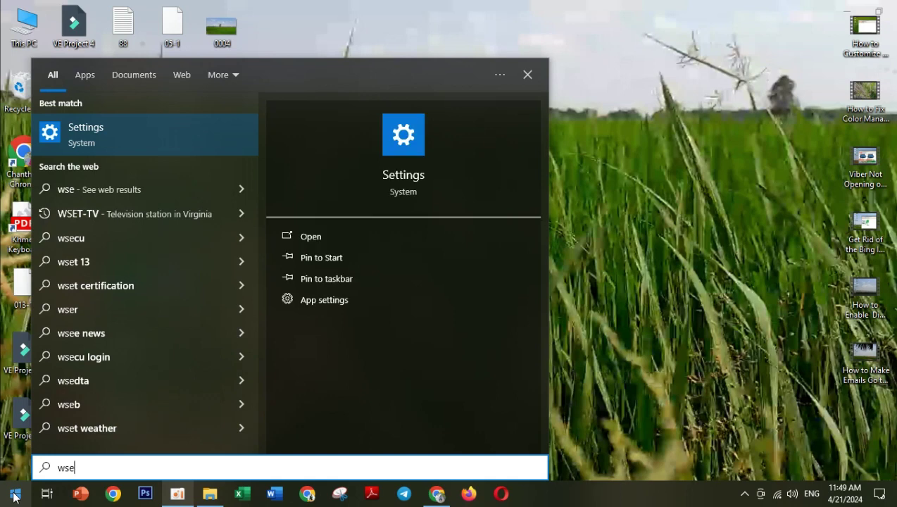
key("BackSpace")
type("rset")
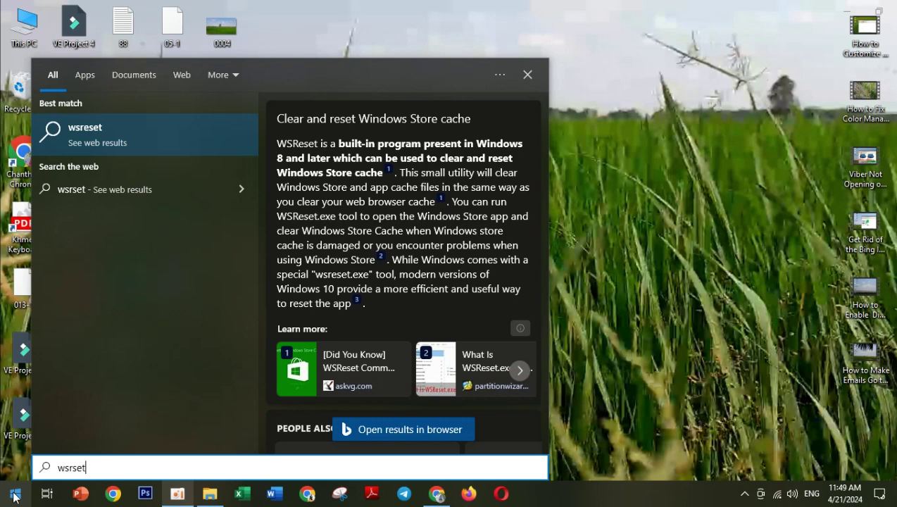
key("BackSpace")
key("BackSpace")
key("BackSpace")
key("BackSpace")
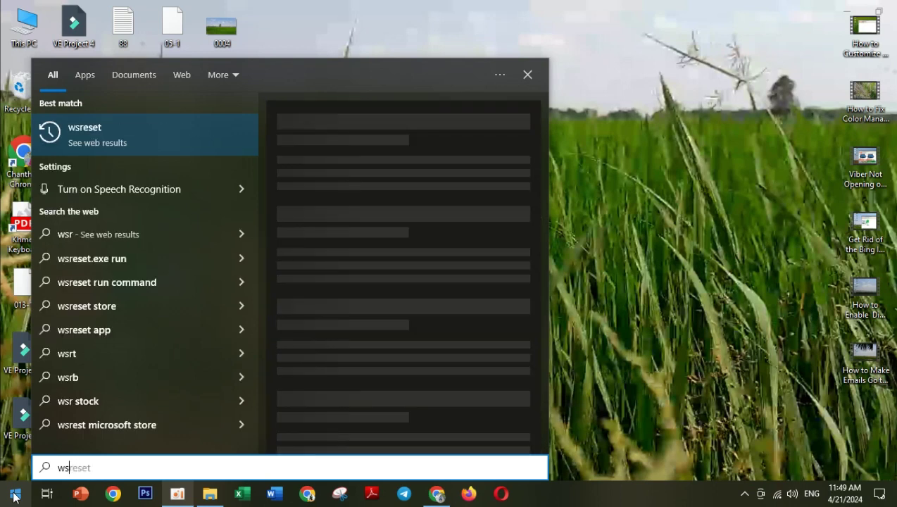
type("e")
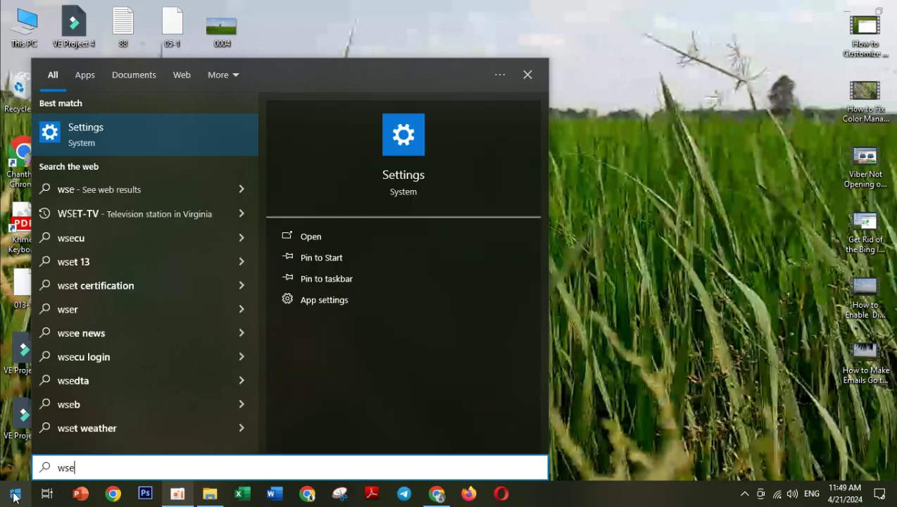
key("BackSpace")
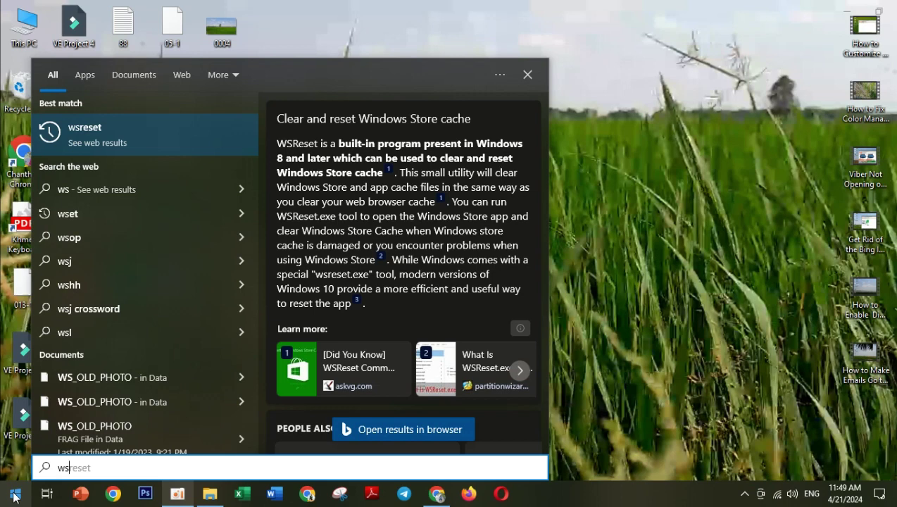
type("rese")
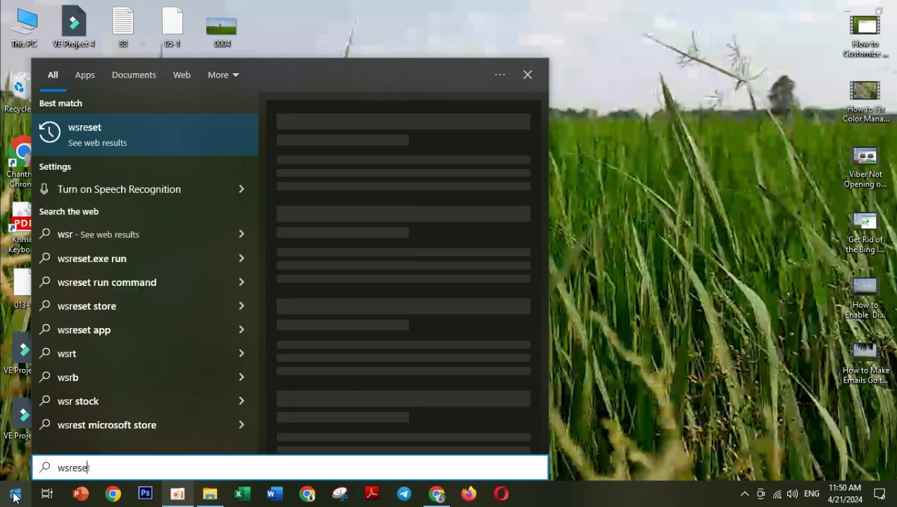
type("t")
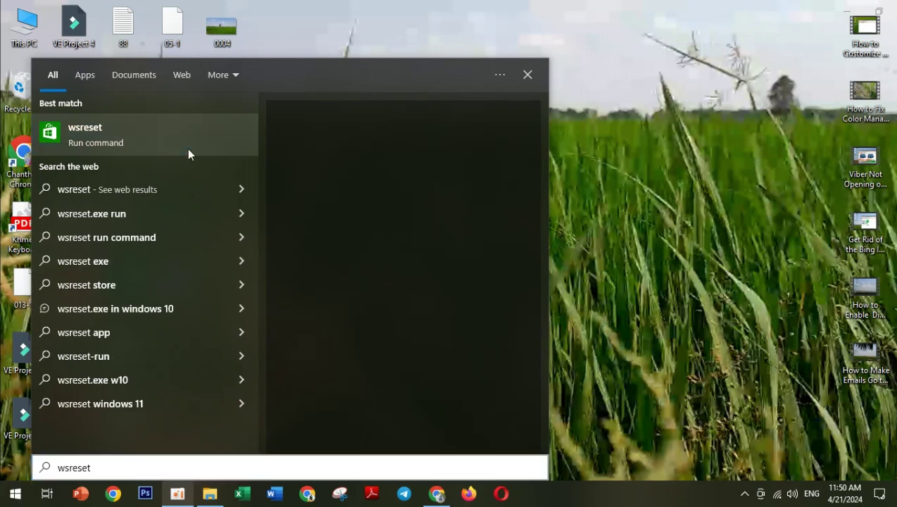
left_click(188, 150)
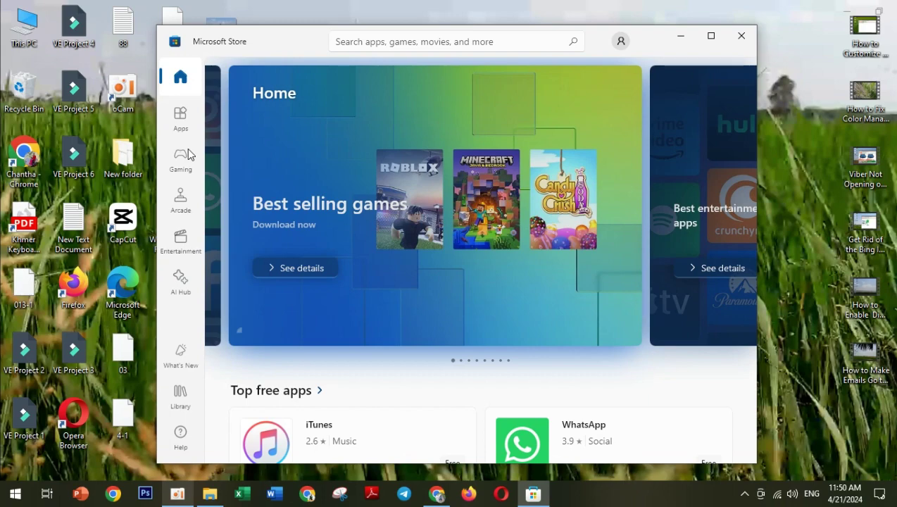
key("alt+F4")
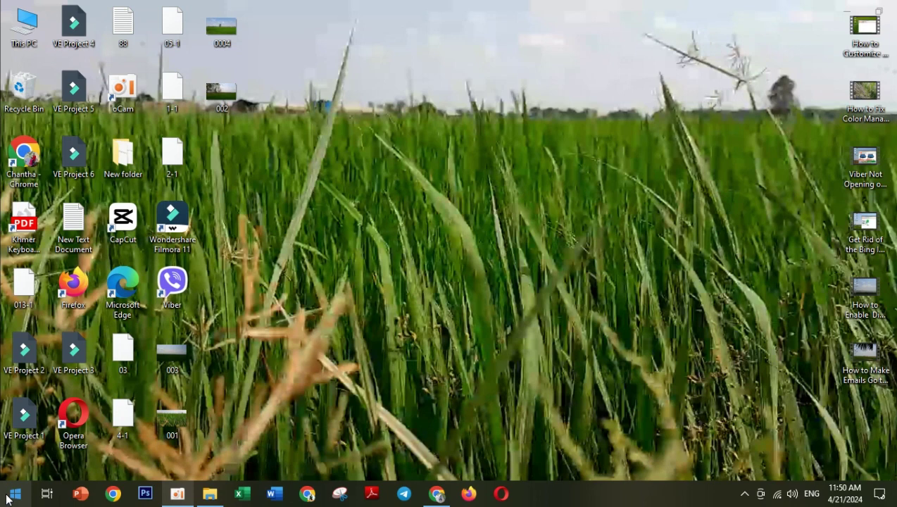
Find the Windows Settings app with the search "setting" and open its Apps & features page.
left_click(9, 498)
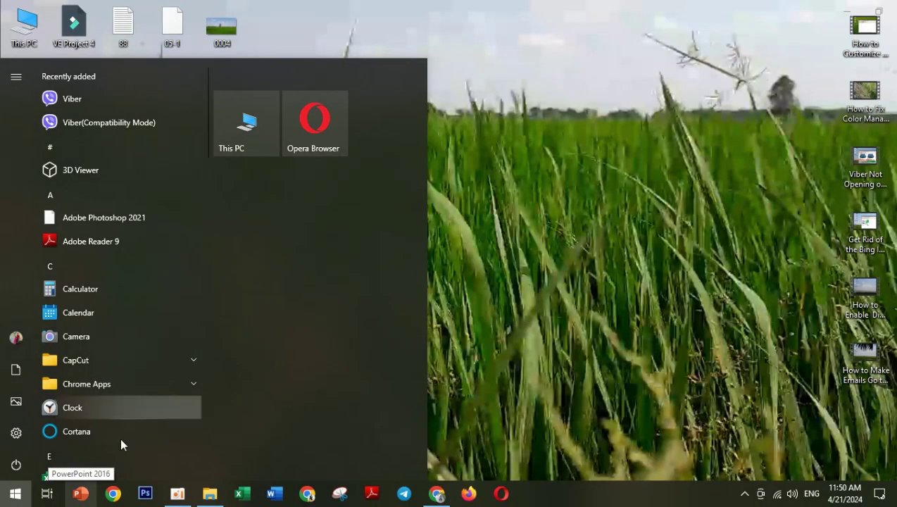
left_click(12, 494)
left_click(16, 495)
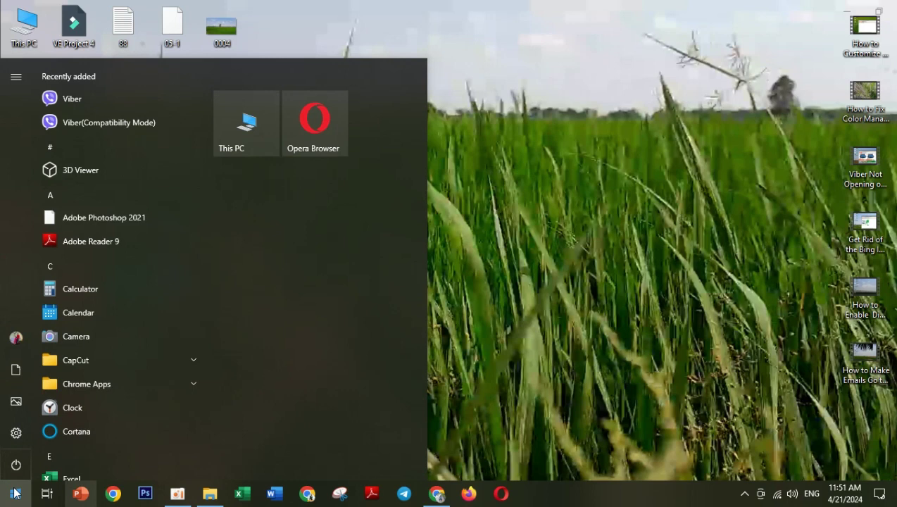
type("setting")
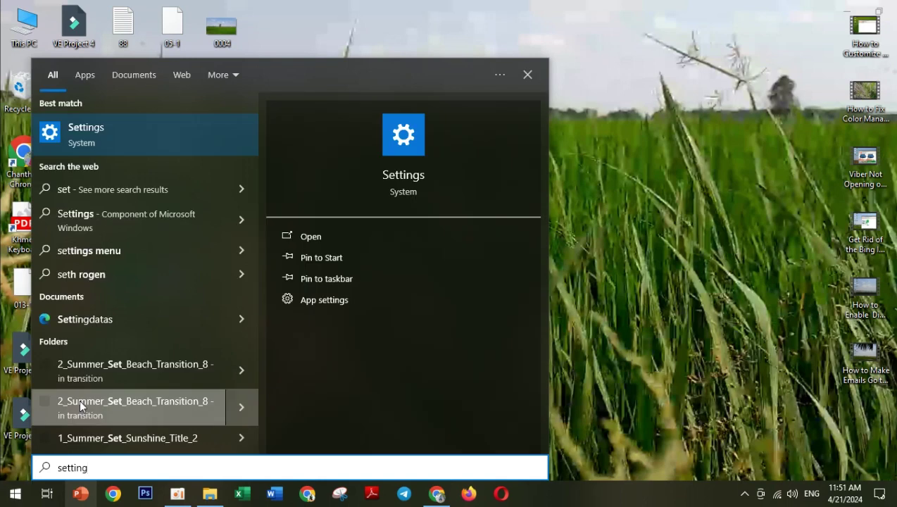
left_click(149, 137)
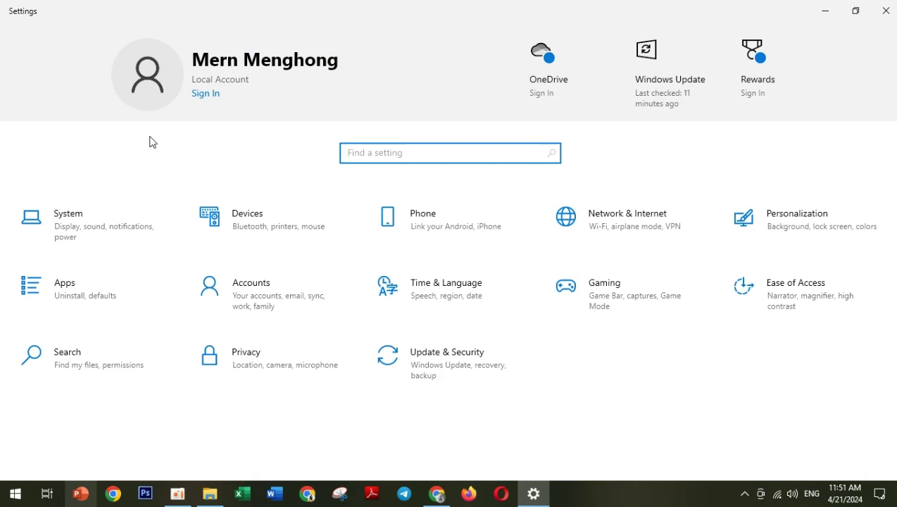
left_click(116, 298)
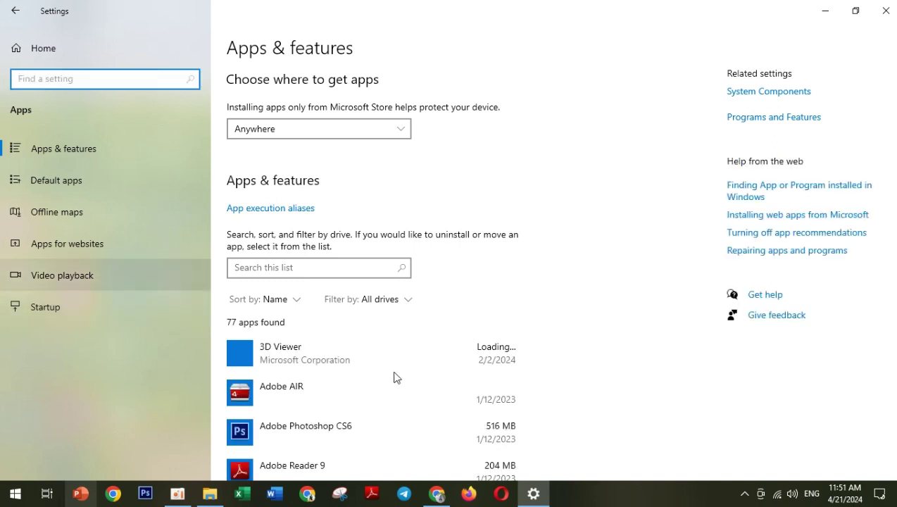
Find Mail and Calendar among the installed apps and open its advanced options.
scroll(394, 378, "down", 8)
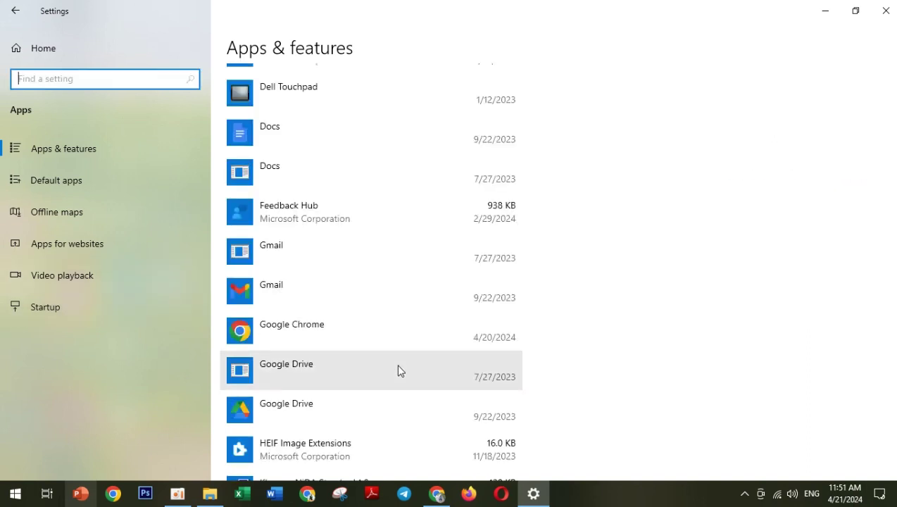
scroll(399, 371, "down", 10)
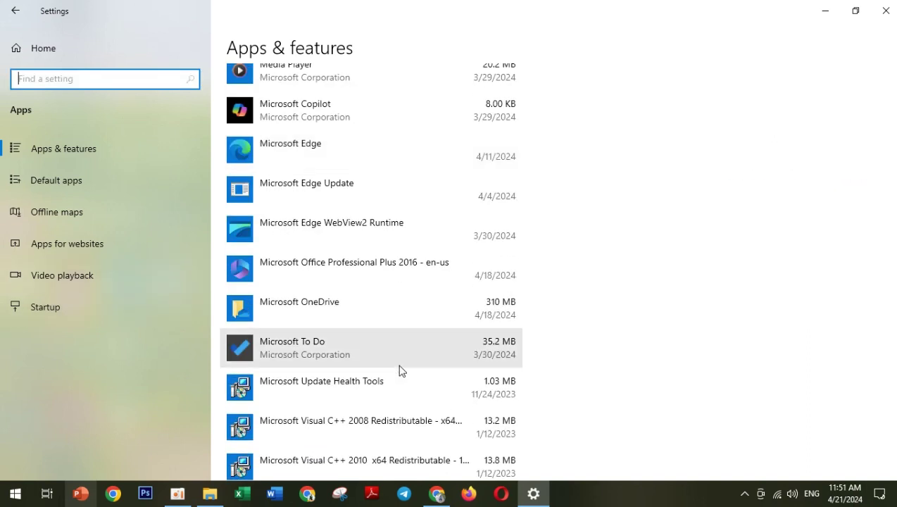
scroll(400, 371, "down", 8)
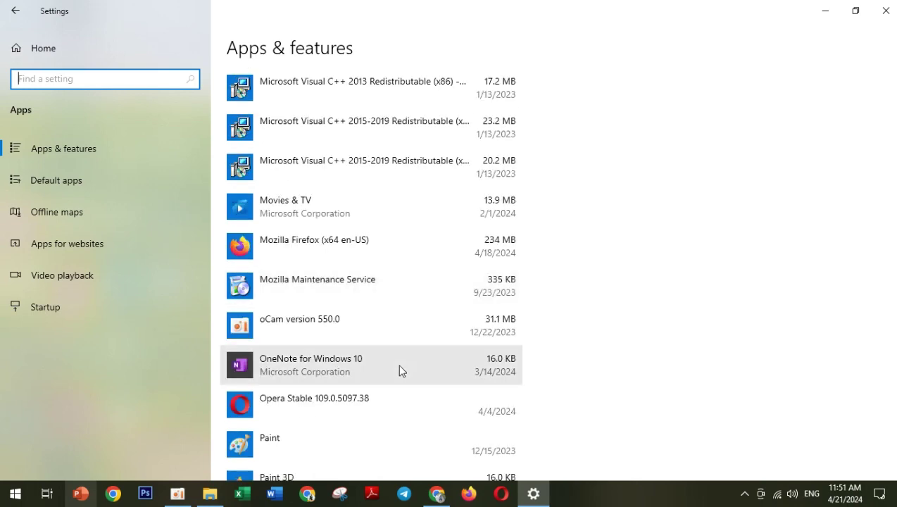
scroll(399, 371, "down", 8)
scroll(400, 371, "down", 10)
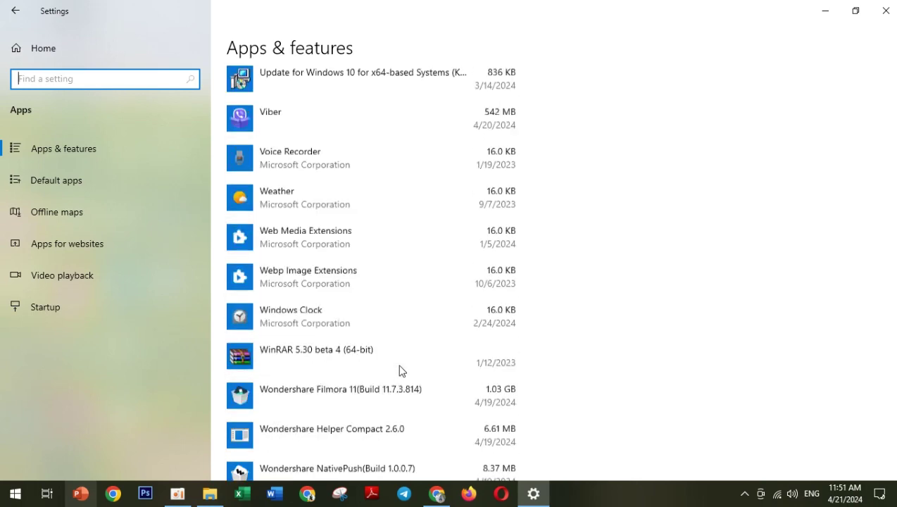
scroll(399, 371, "up", 5)
scroll(405, 370, "up", 10)
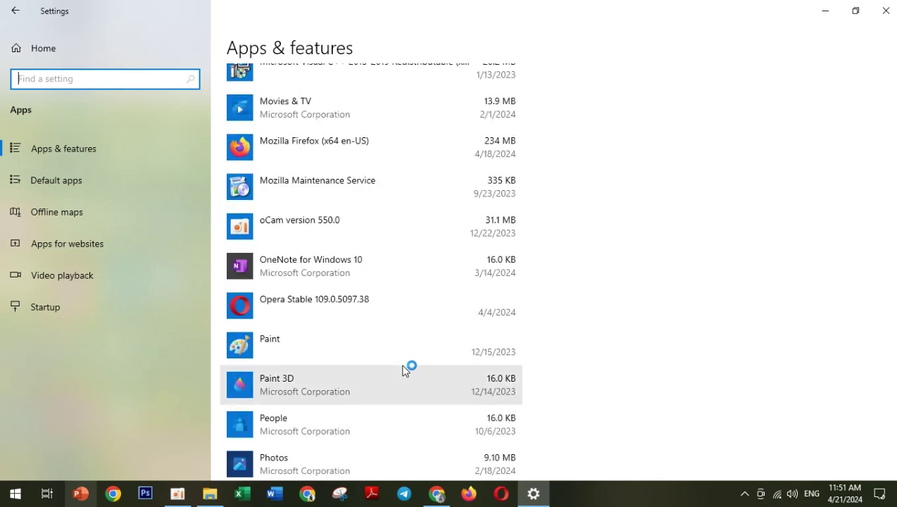
scroll(406, 370, "down", 7)
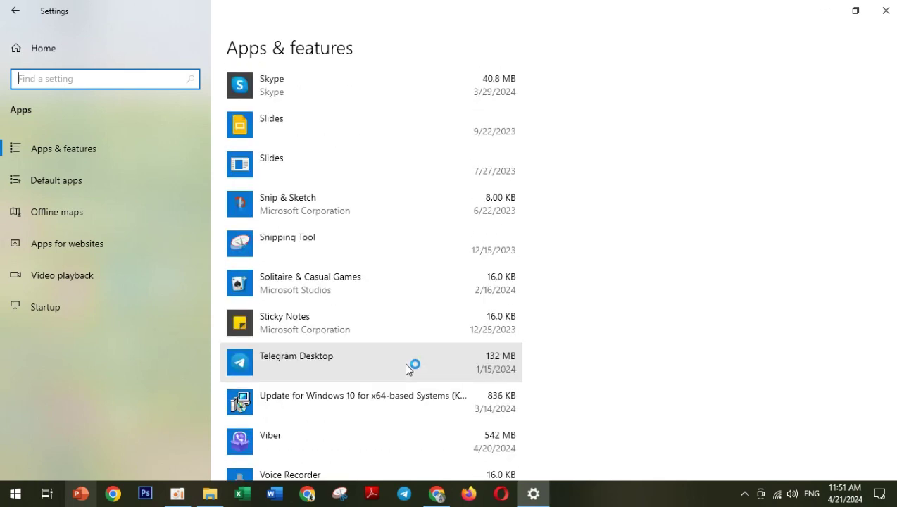
scroll(892, 422, "up", 3)
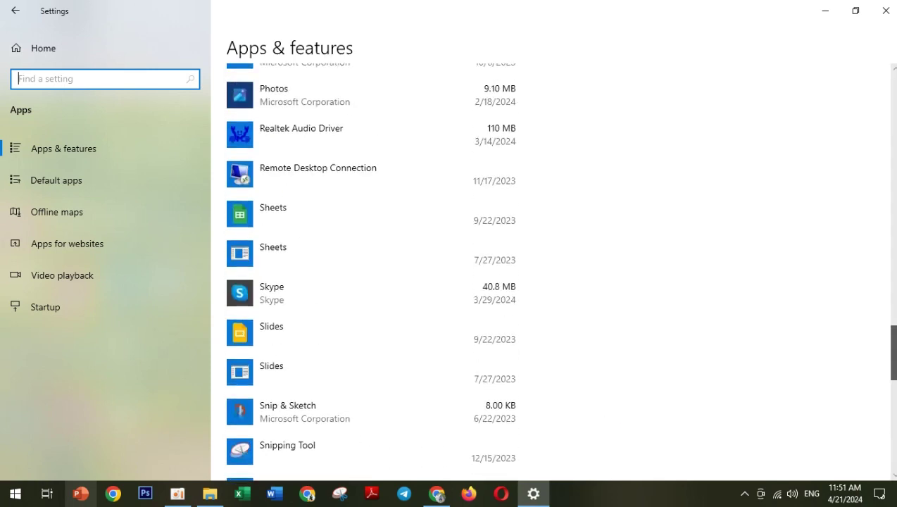
scroll(559, 272, "up", 10)
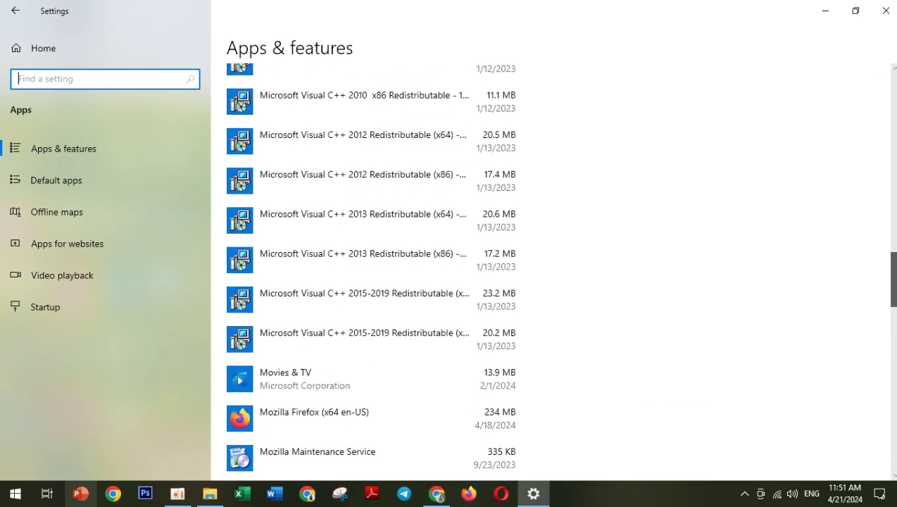
scroll(558, 272, "up", 8)
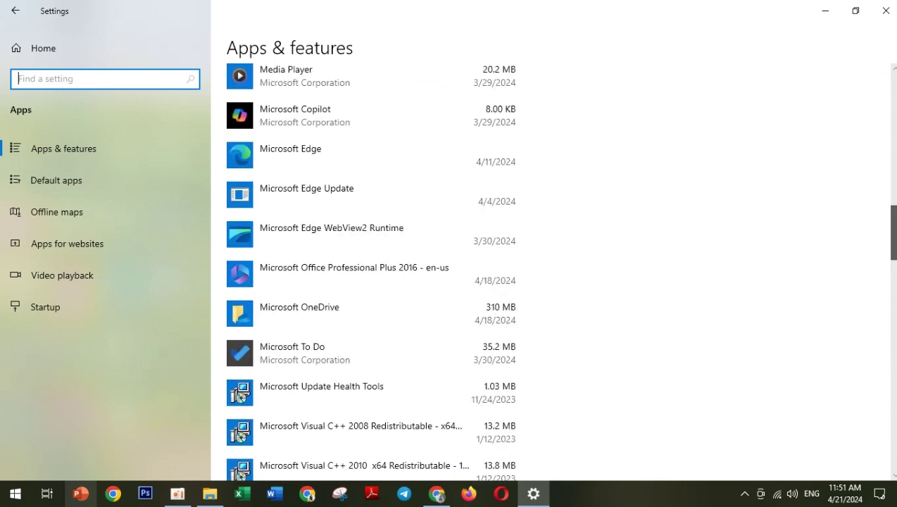
scroll(558, 272, "up", 7)
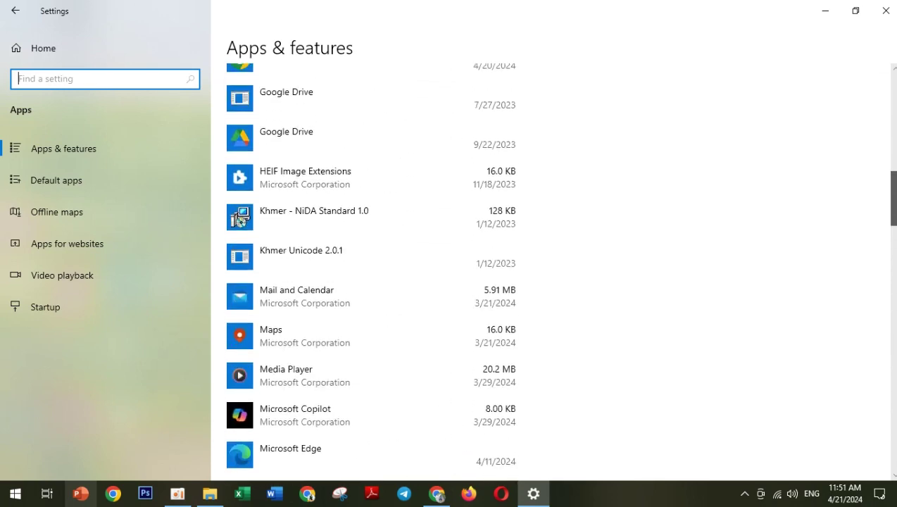
left_click(355, 294)
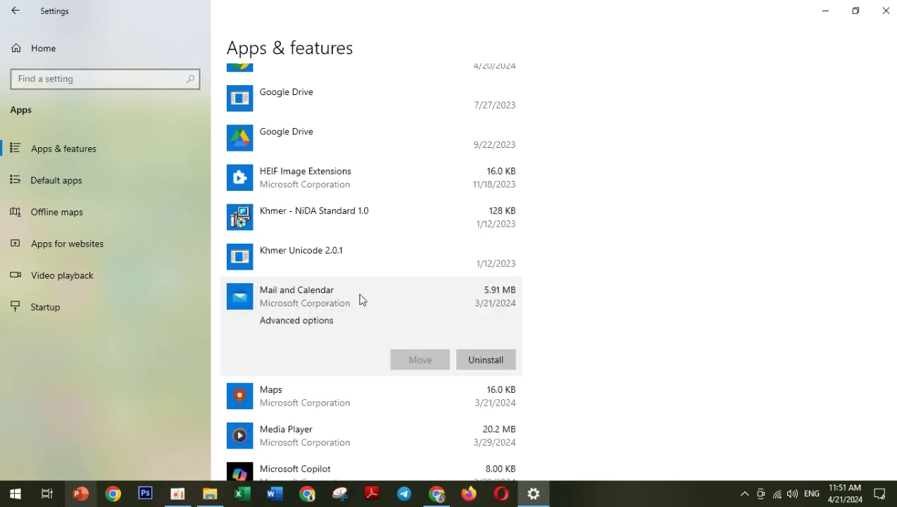
left_click(298, 322)
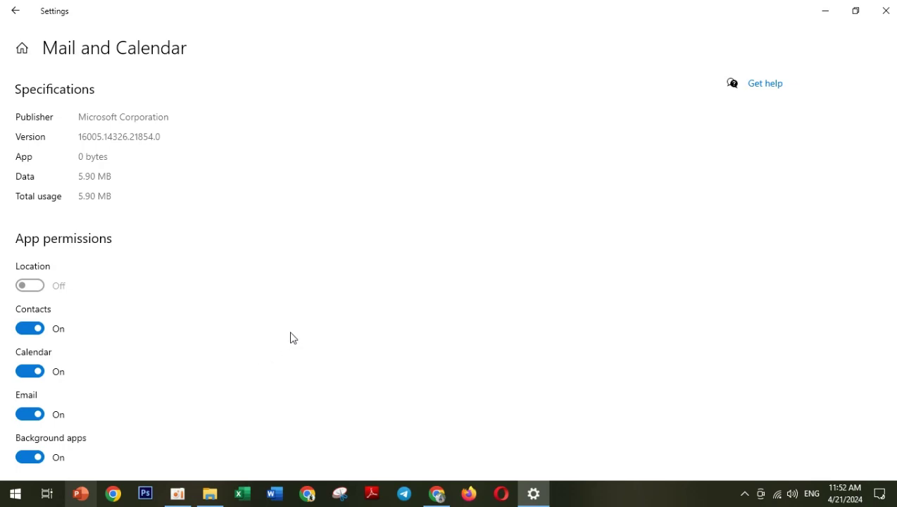
Reset the Mail and Calendar app, confirming the deletion of its data, and close Settings.
scroll(290, 336, "down", 5)
scroll(290, 336, "down", 2)
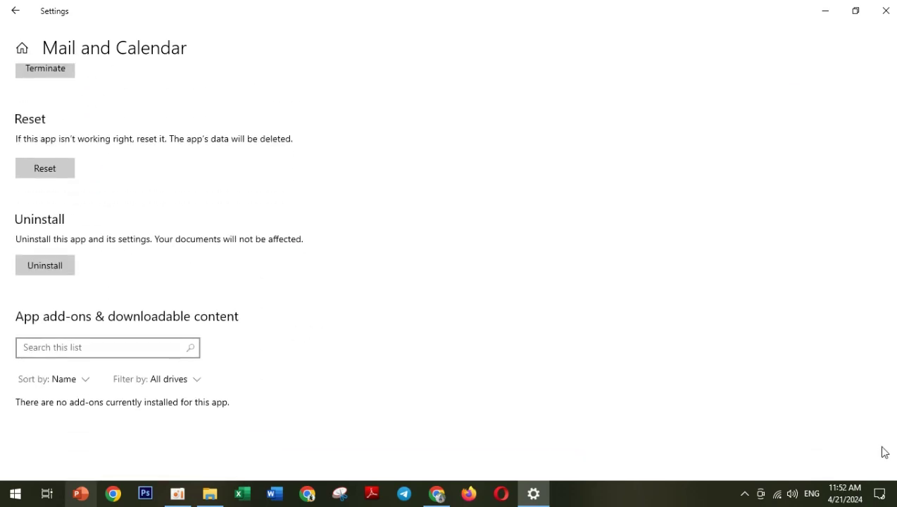
left_click_drag(892, 426, 856, 398)
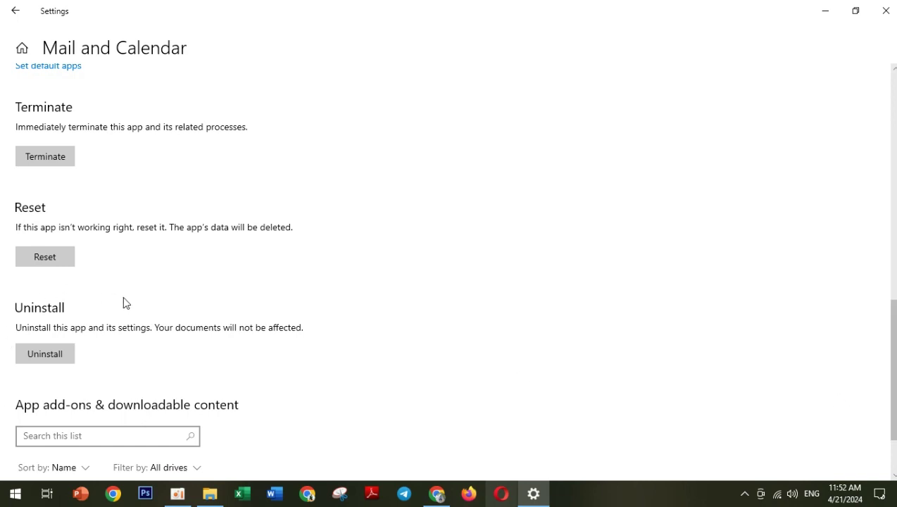
left_click(54, 258)
left_click(142, 225)
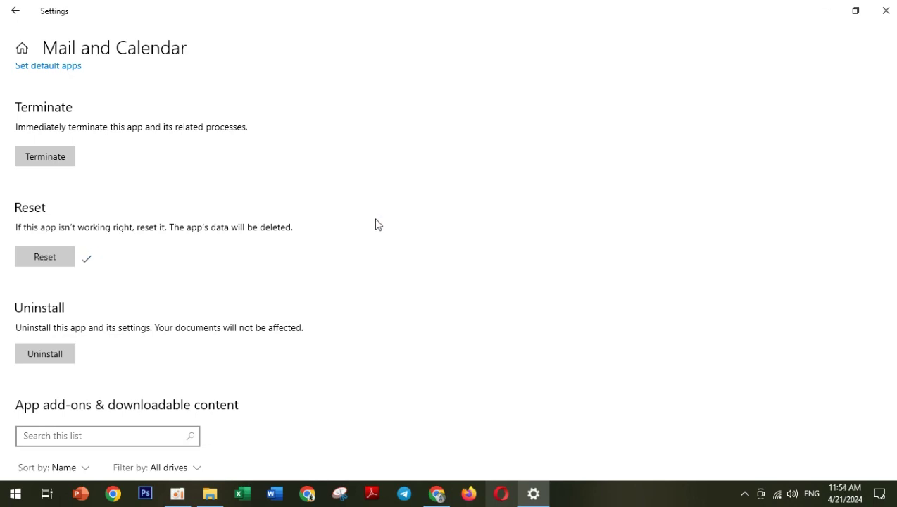
left_click(884, 12)
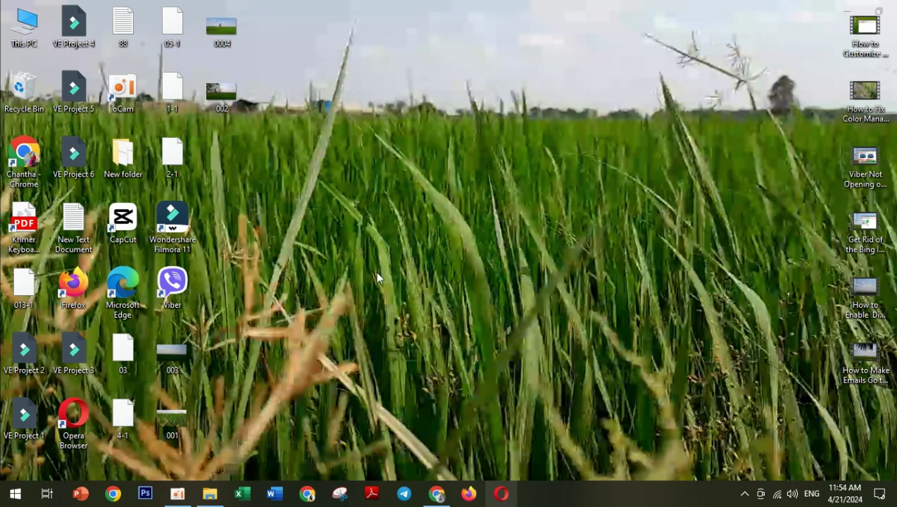
Open the Windows shortcut list of system tools such as PowerShell, Task Manager and Run.
right_click(4, 497)
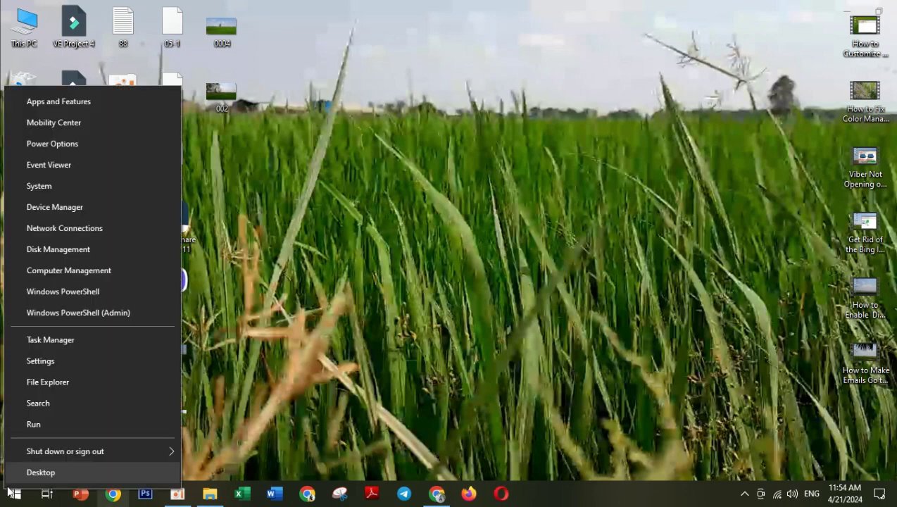